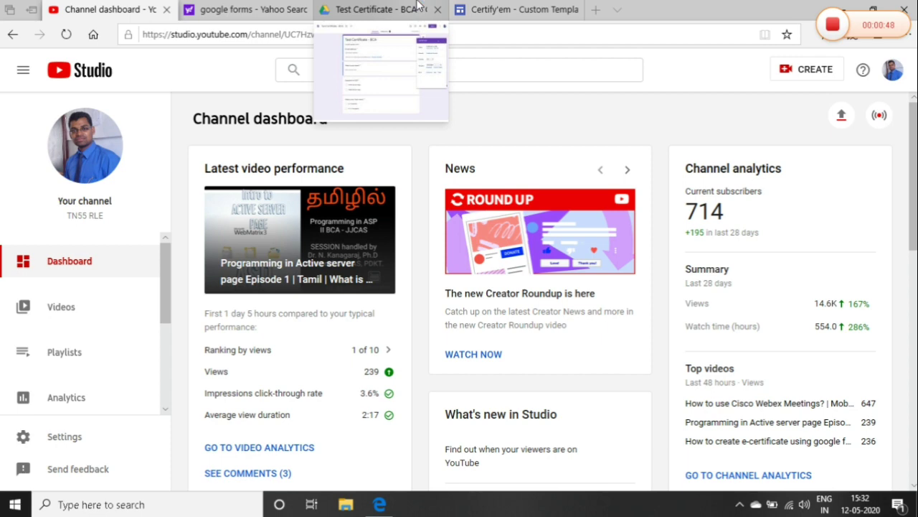
In the quiz, mark 'Active Server Page' correct for Expansion of ASP, worth 2 points.
{"action": "left_click", "coordinate": [419, 5]}
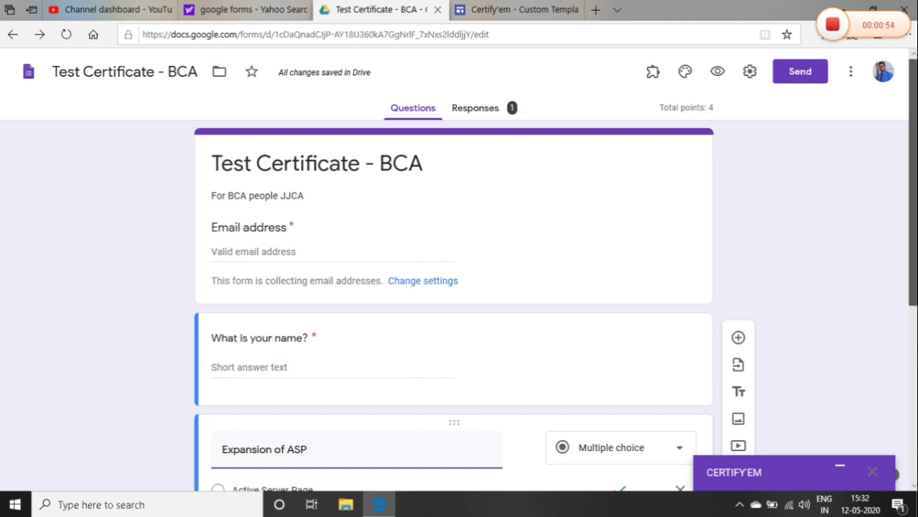
{"action": "scroll", "coordinate": [454, 302], "scroll_direction": "down", "scroll_amount": 3}
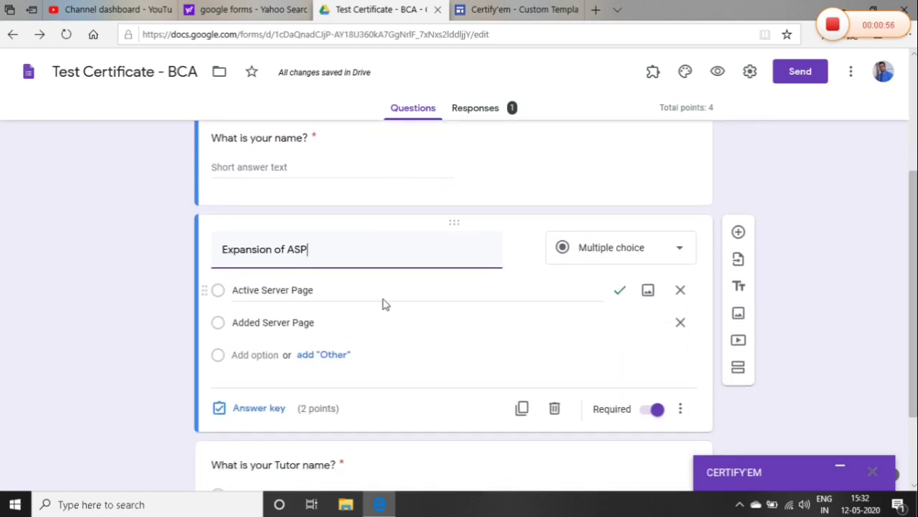
{"action": "left_click", "coordinate": [259, 408]}
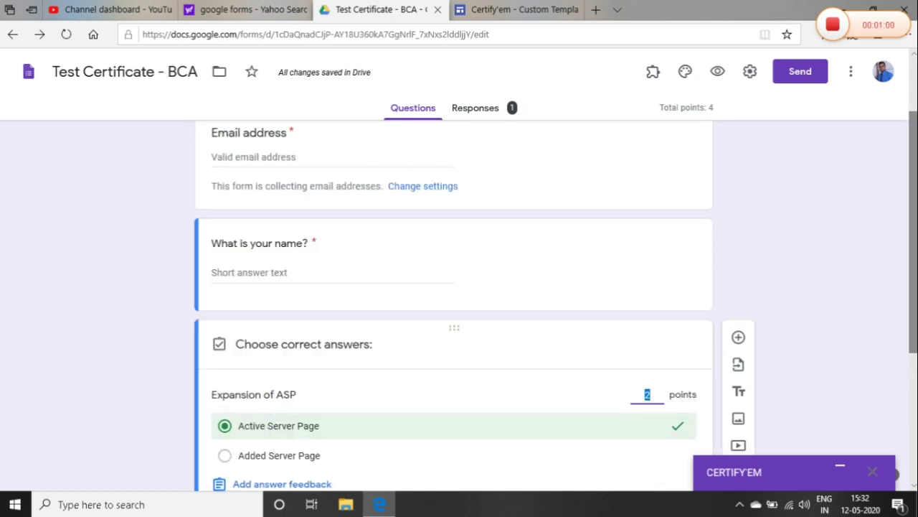
{"action": "scroll", "coordinate": [701, 322], "scroll_direction": "down", "scroll_amount": 3}
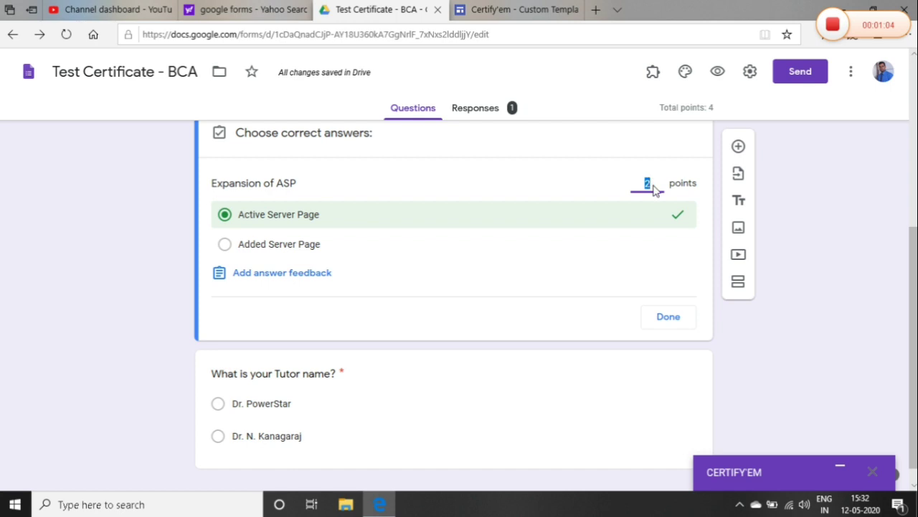
{"action": "left_click", "coordinate": [666, 319]}
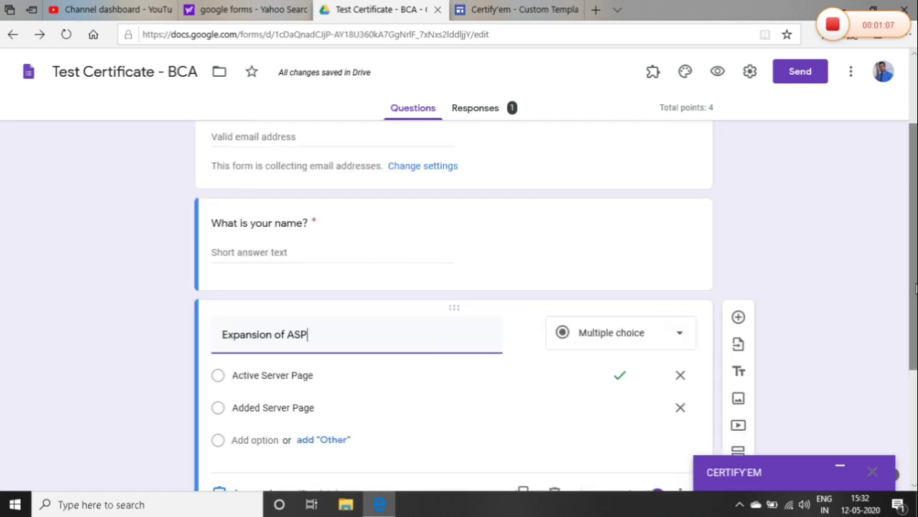
{"action": "scroll", "coordinate": [916, 287], "scroll_direction": "down", "scroll_amount": 3}
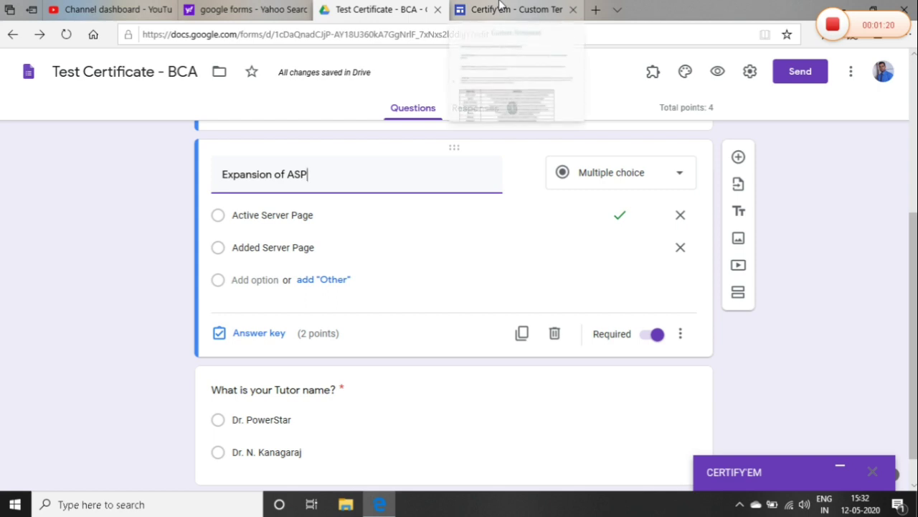
{"action": "left_click", "coordinate": [500, 9]}
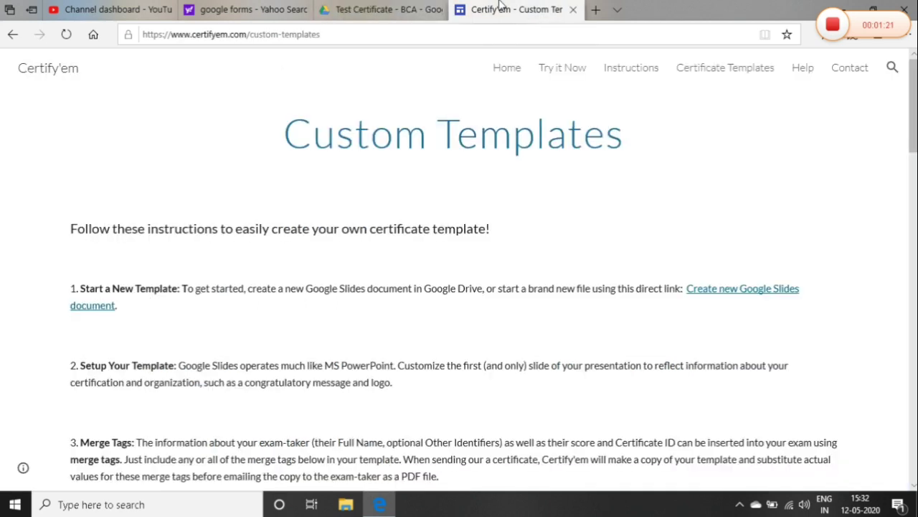
Create a new blank Google Slides presentation from the Certify'em Custom Templates link.
{"action": "left_click", "coordinate": [735, 295]}
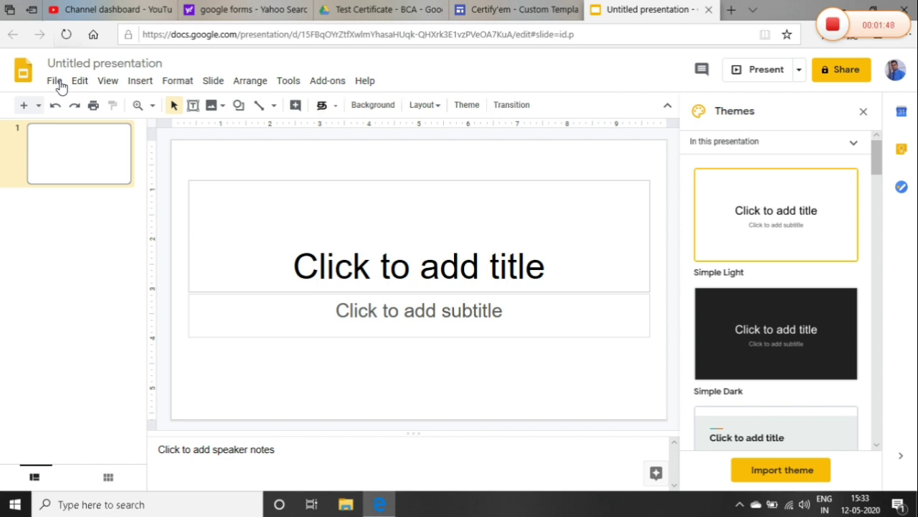
Open the existing 'NK custom' presentation from Drive via File > Open.
{"action": "left_click", "coordinate": [54, 82]}
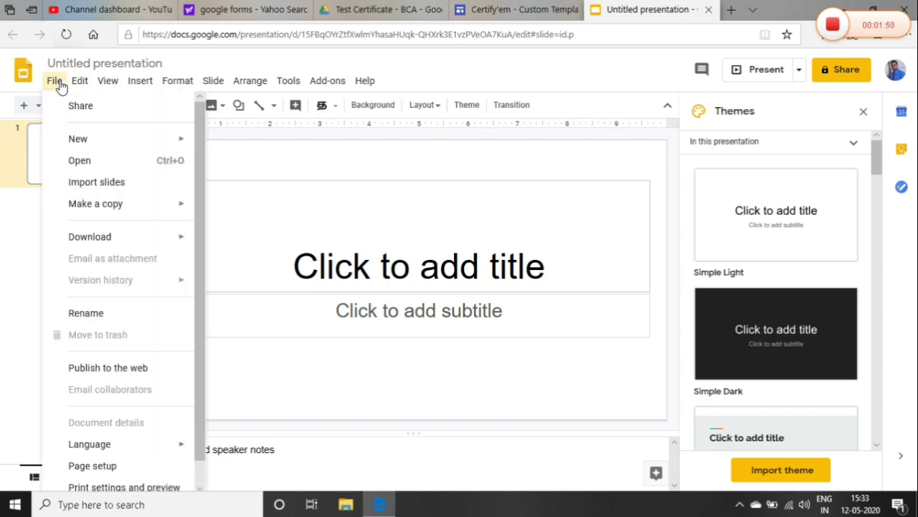
{"action": "left_click", "coordinate": [89, 162]}
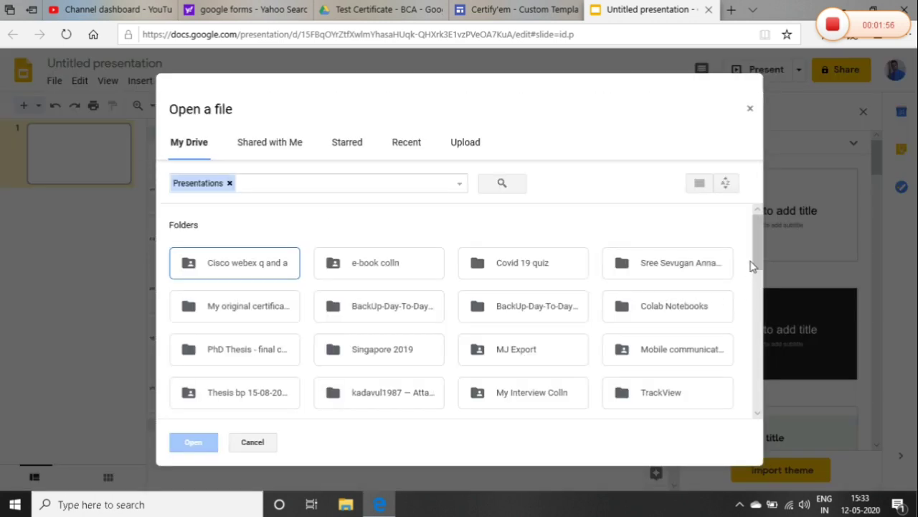
{"action": "left_click_drag", "start_coordinate": [758, 260], "coordinate": [759, 373]}
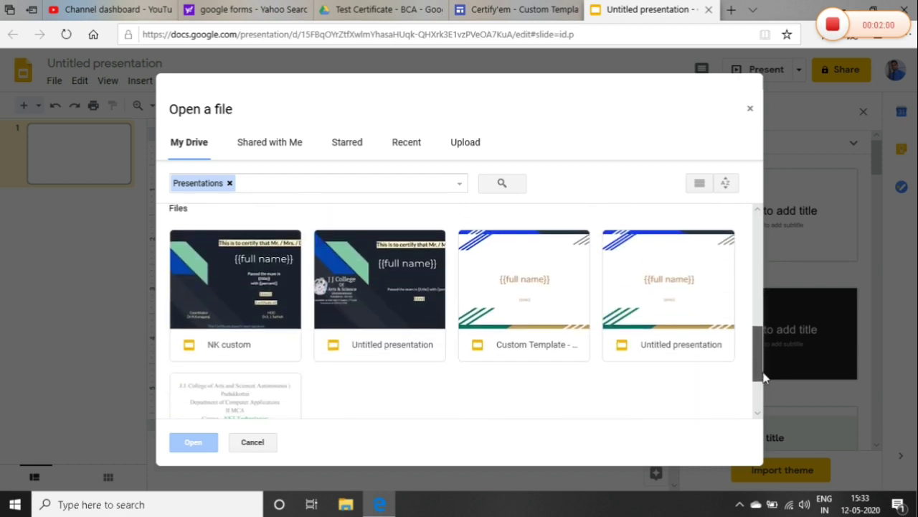
{"action": "left_click", "coordinate": [254, 277]}
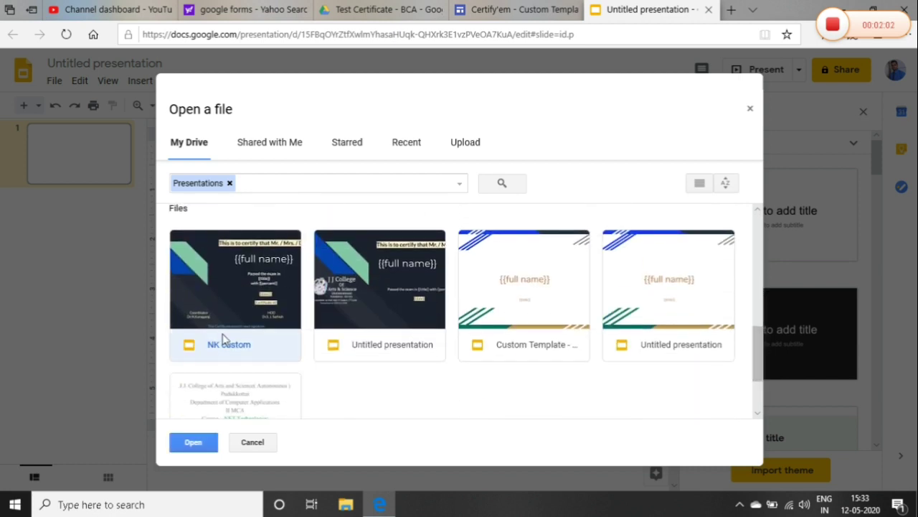
{"action": "left_click", "coordinate": [188, 443]}
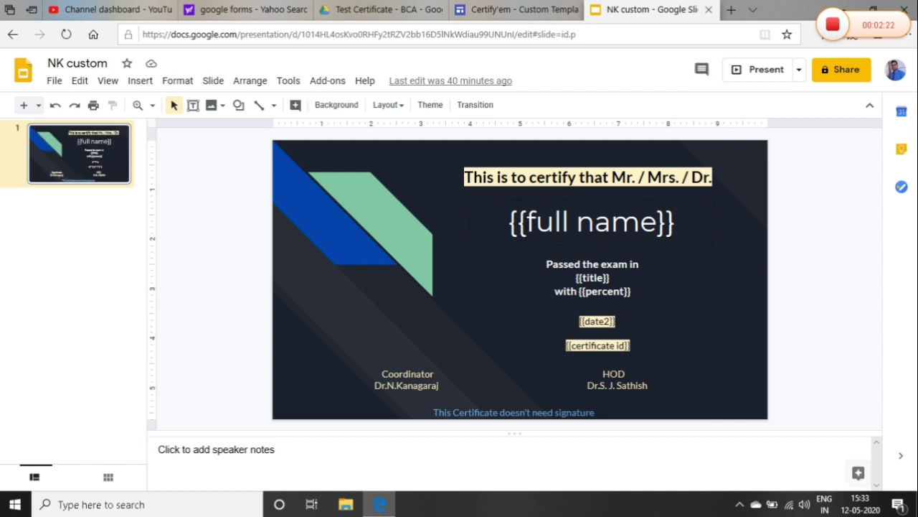
Delete the stray space after the opening braces so the tag reads {{full name}}.
{"action": "left_click", "coordinate": [527, 222]}
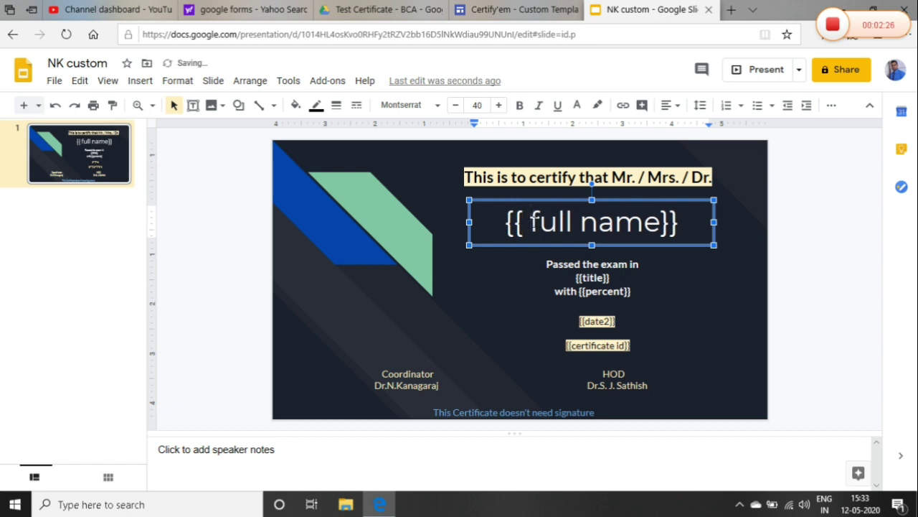
{"action": "key", "text": "BackSpace"}
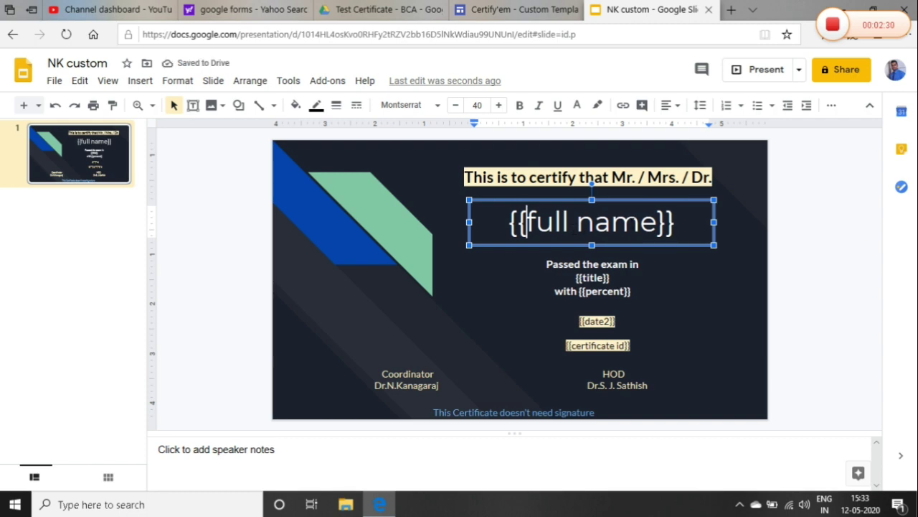
{"action": "left_click", "coordinate": [517, 7]}
Scroll down the Certify'em page to review the Merge Tag table.
{"action": "scroll", "coordinate": [834, 182], "scroll_direction": "down", "scroll_amount": 4}
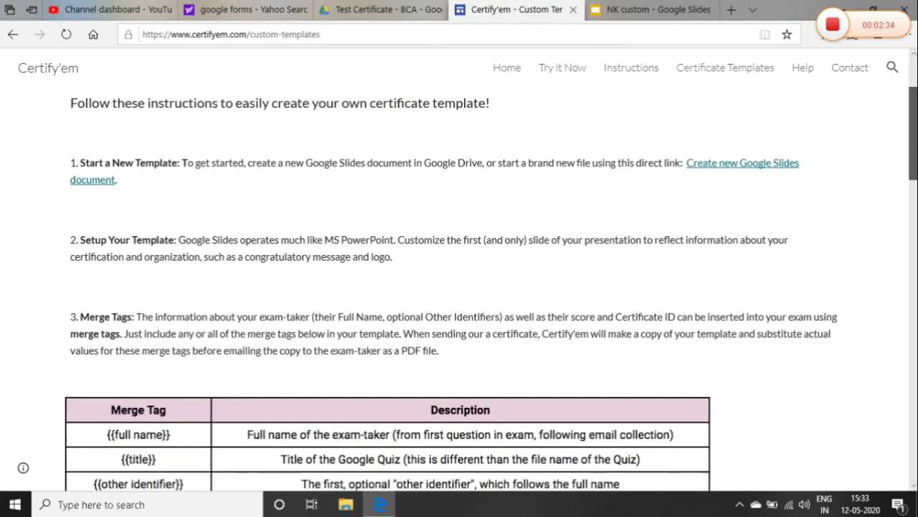
{"action": "scroll", "coordinate": [476, 171], "scroll_direction": "down", "scroll_amount": 2}
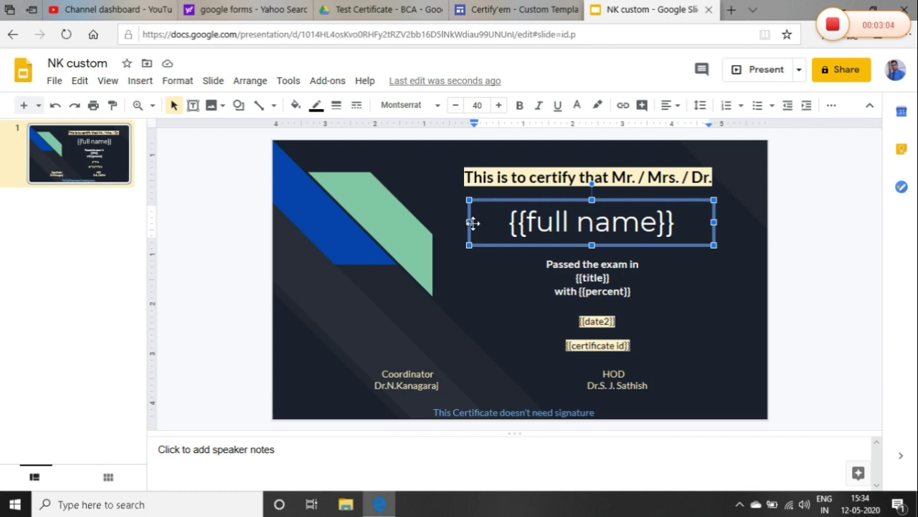
Widen the {{full name}} box leftward, centre its text, then narrow it back.
{"action": "left_click_drag", "start_coordinate": [469, 222], "coordinate": [410, 222]}
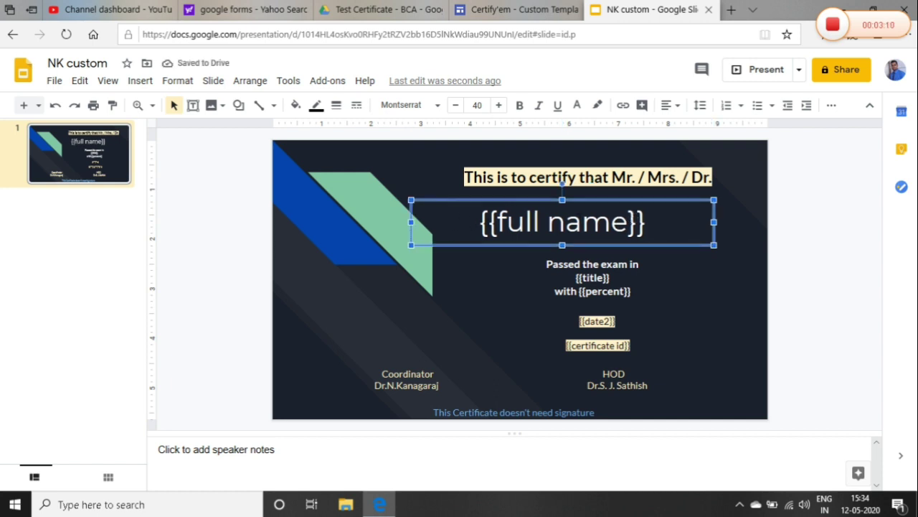
{"action": "left_click", "coordinate": [669, 107]}
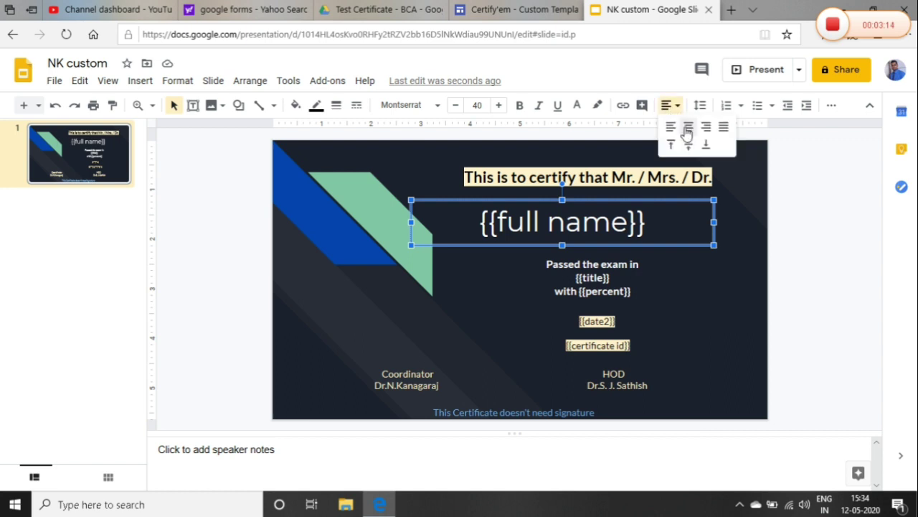
{"action": "left_click", "coordinate": [687, 130]}
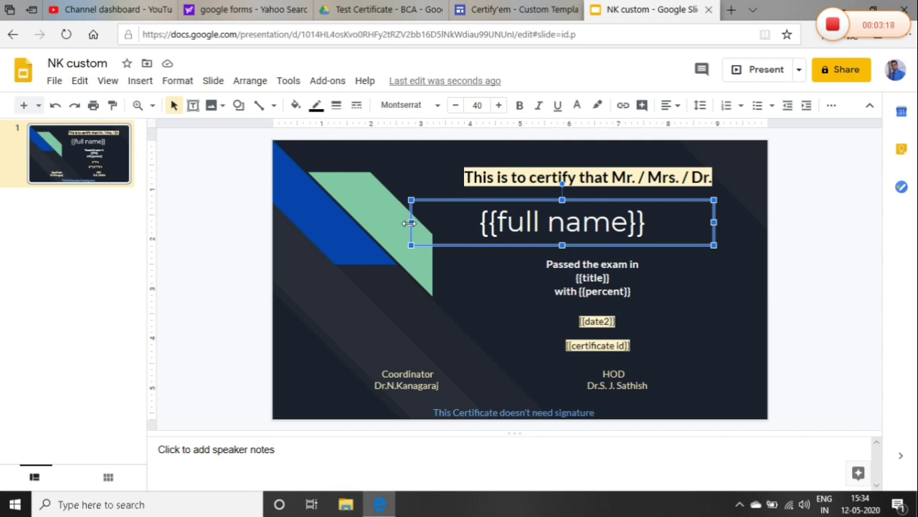
{"action": "left_click_drag", "start_coordinate": [411, 223], "coordinate": [464, 223]}
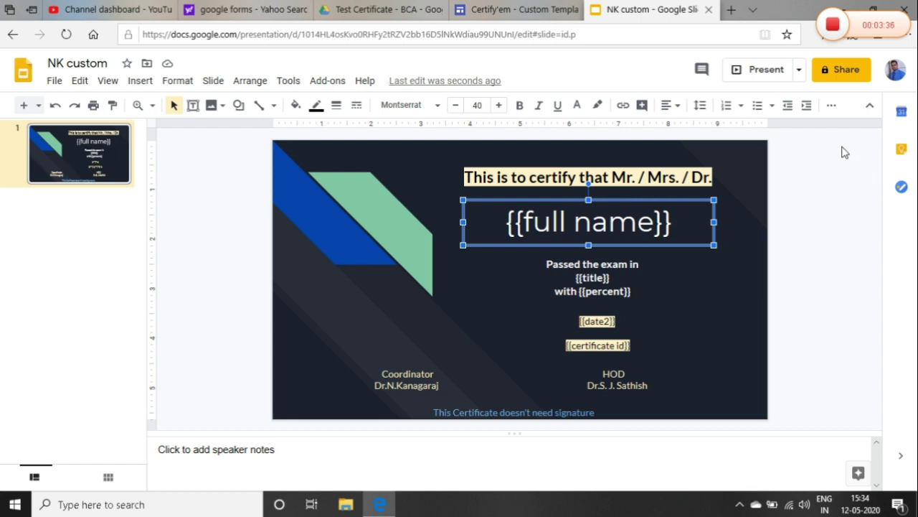
Check the signed-in Google account, then return to the Test Certificate - BCA quiz form.
{"action": "left_click", "coordinate": [895, 71]}
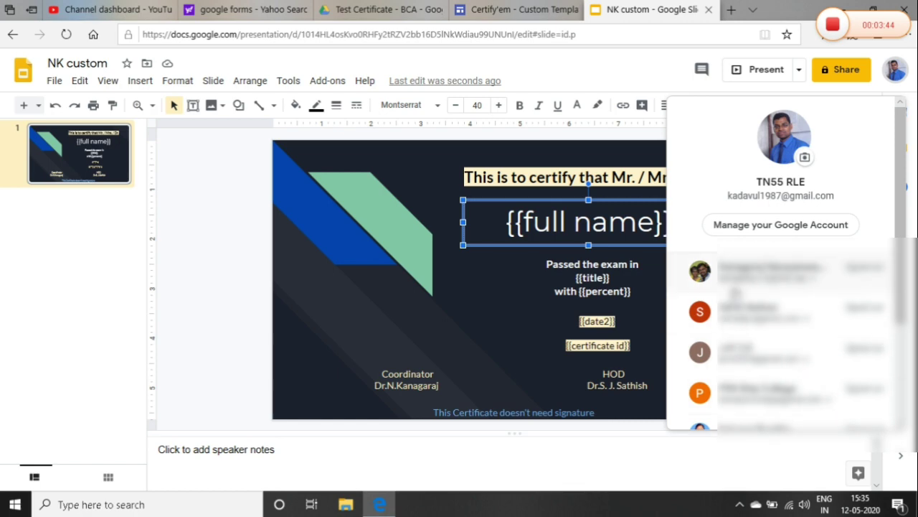
{"action": "left_click", "coordinate": [652, 80]}
{"action": "left_click", "coordinate": [391, 9]}
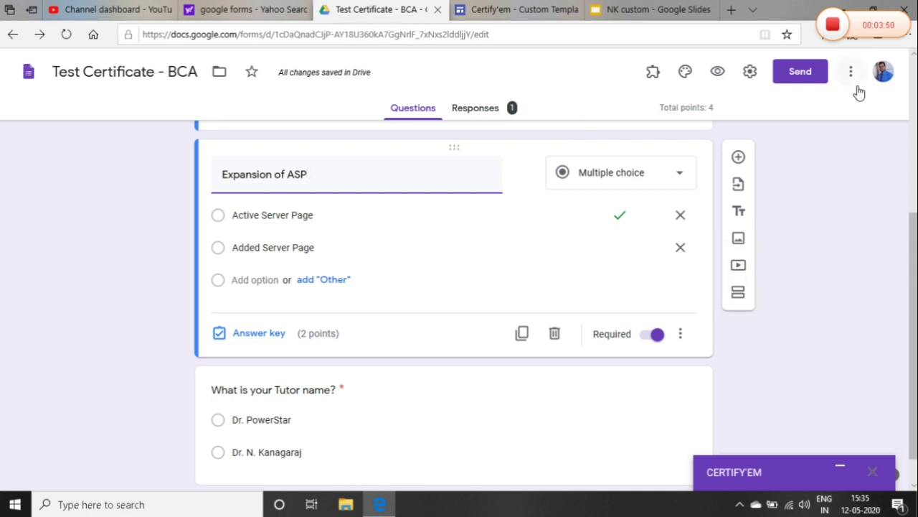
Expand the Certify'em panel to confirm NK custom is the template, then return to the slide.
{"action": "left_click", "coordinate": [845, 474]}
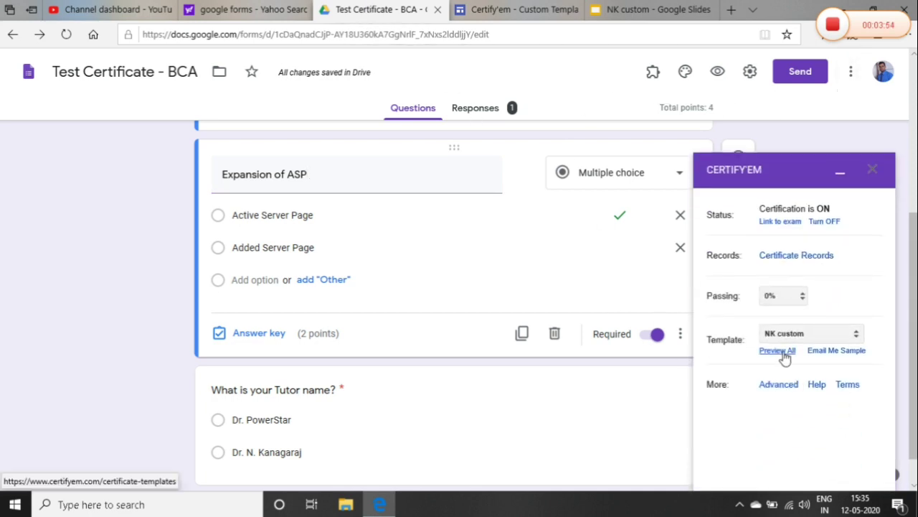
{"action": "left_click", "coordinate": [627, 7]}
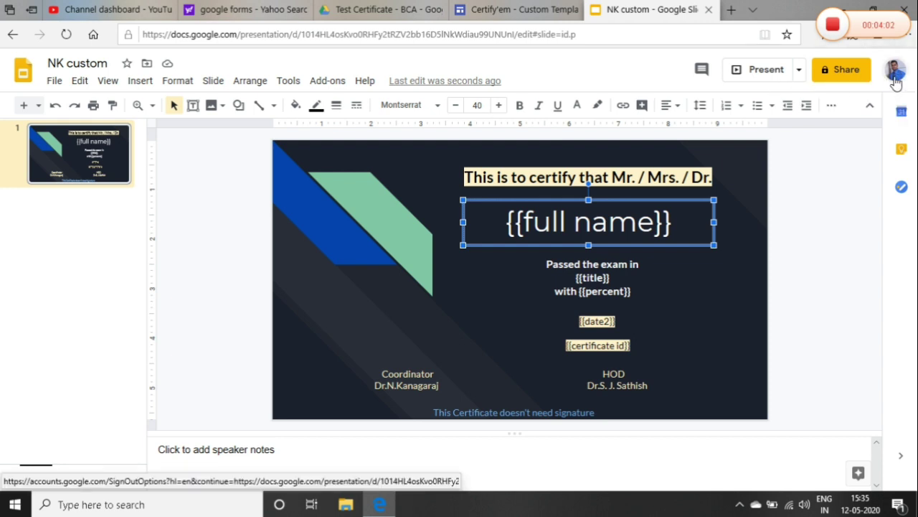
{"action": "key", "text": "ctrl+3"}
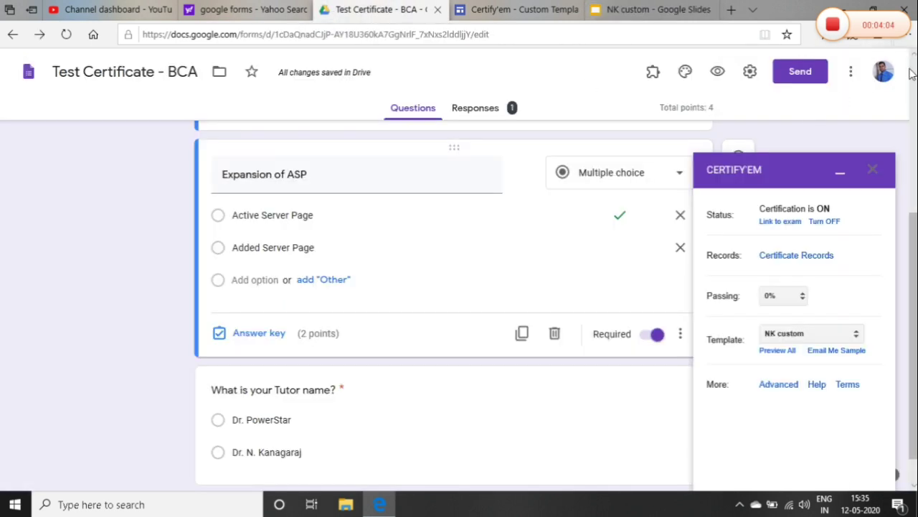
{"action": "left_click", "coordinate": [646, 7]}
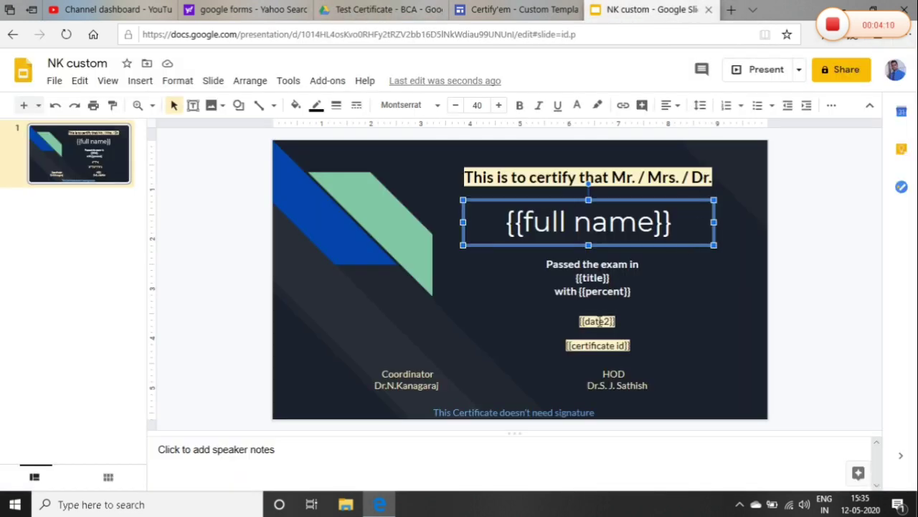
{"action": "left_click", "coordinate": [599, 321]}
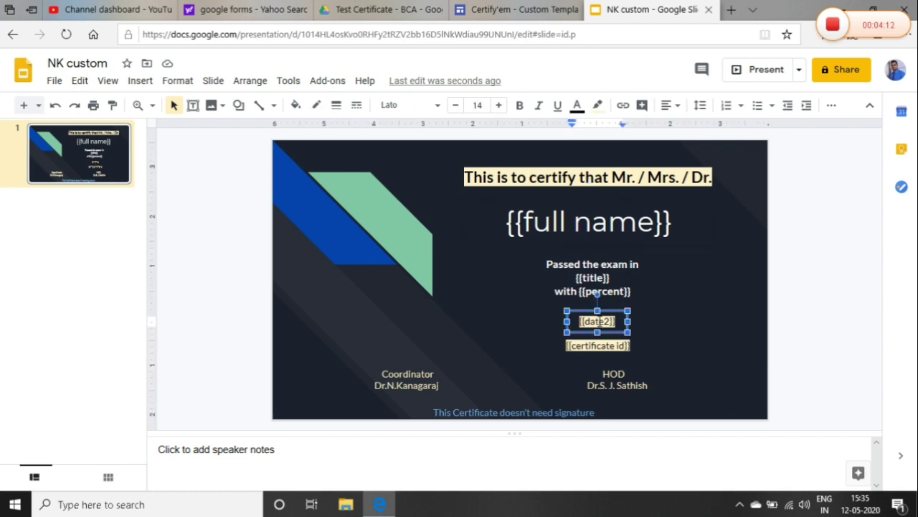